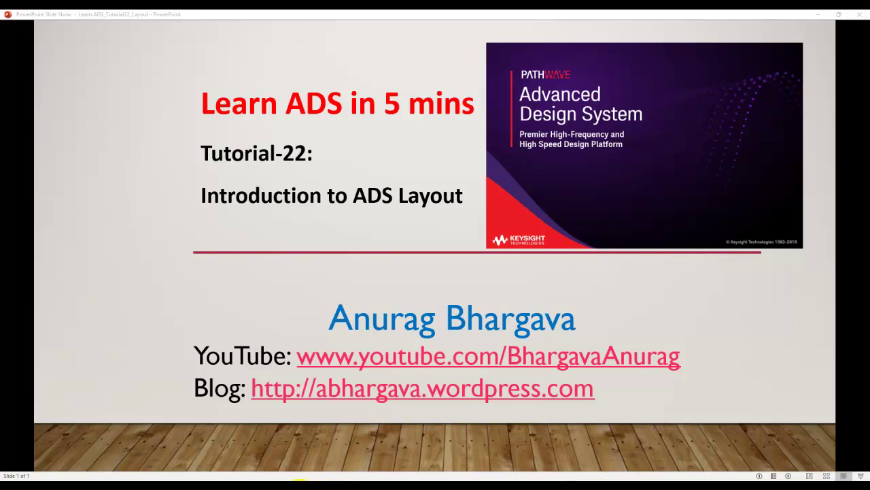
Bring the ADS 2020 main window in front of the Tutorial-22 title slide.
click(297, 480)
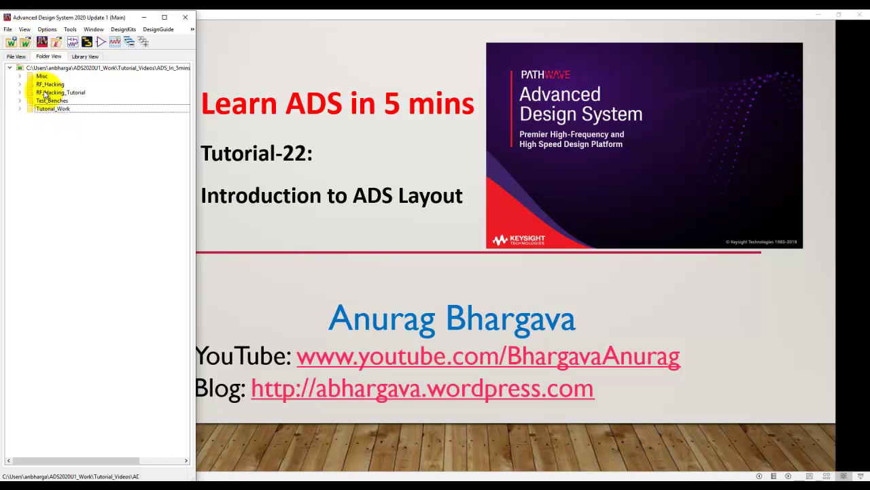
Start a new workspace named MyFirstLayout_wrk that sets up layout technology right after library creation.
click(8, 29)
mouse_move(22, 42)
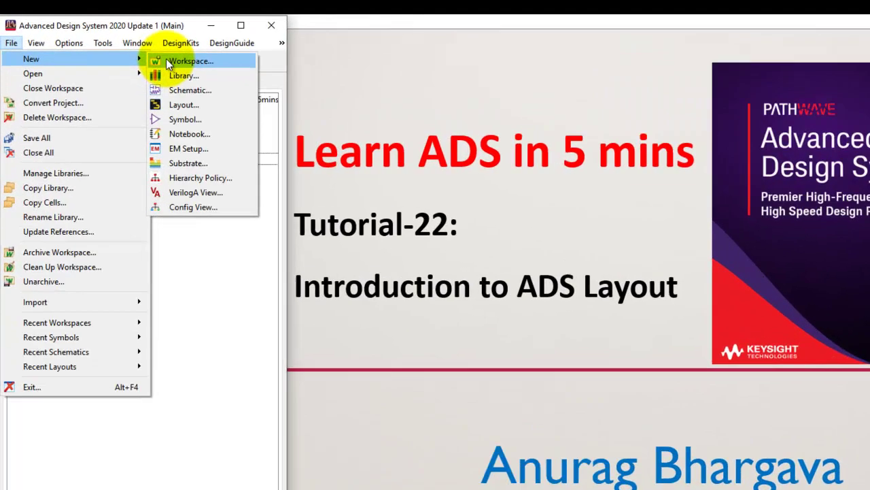
click(172, 62)
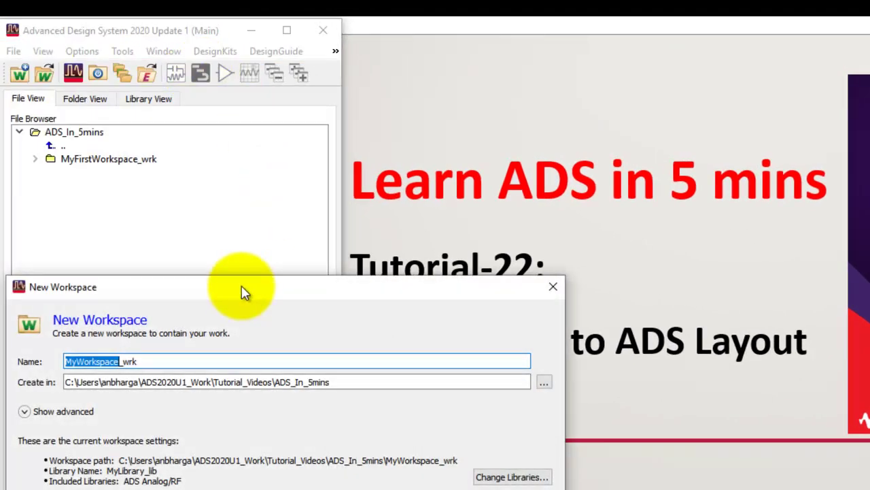
drag(245, 292, 292, 182)
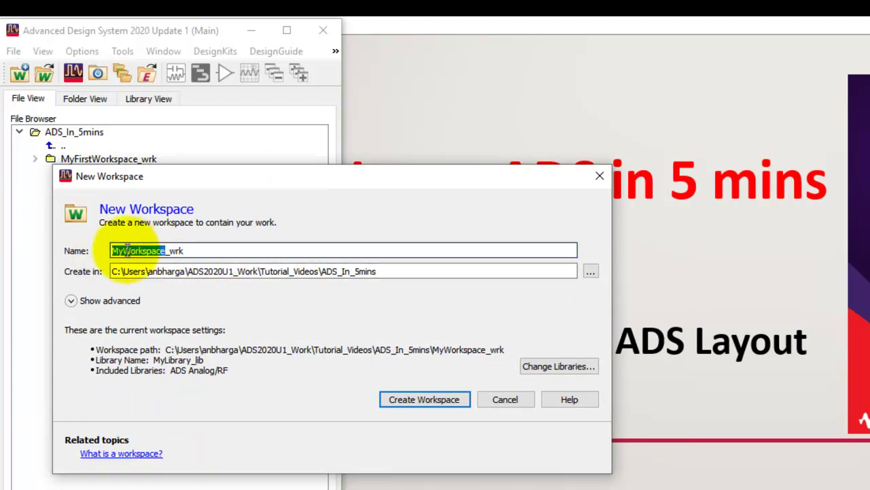
text(MyFir)
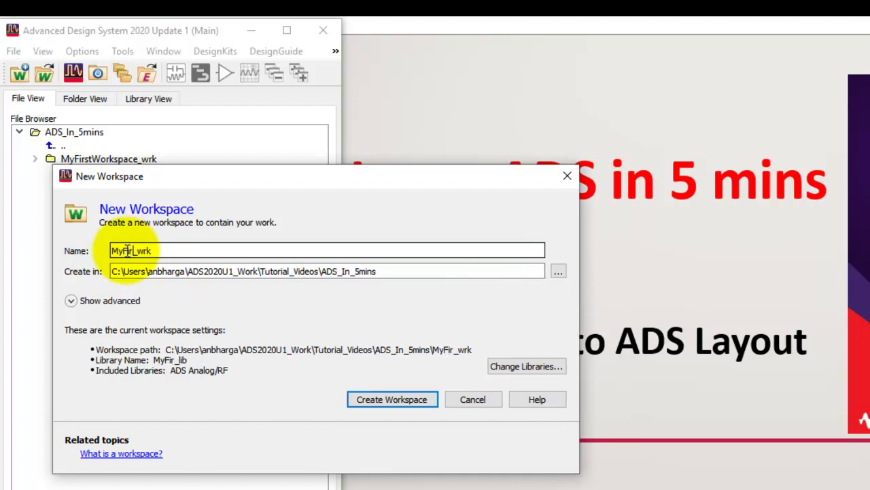
text(st)
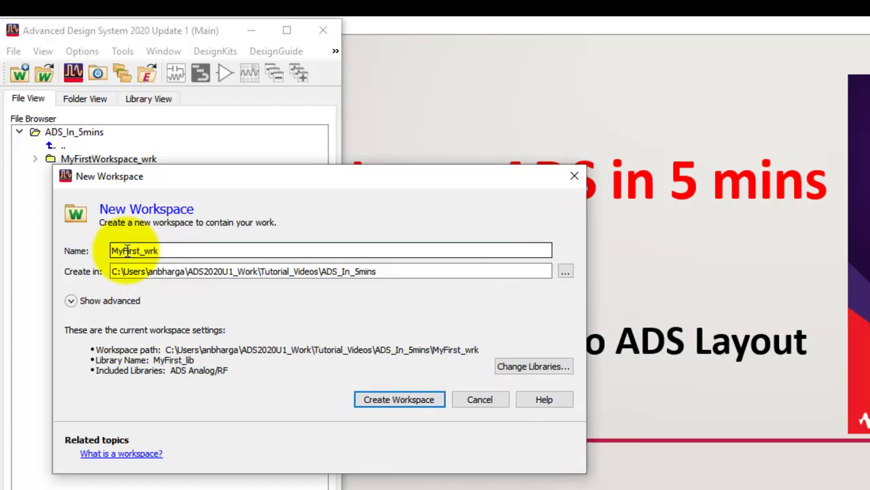
text(Layo)
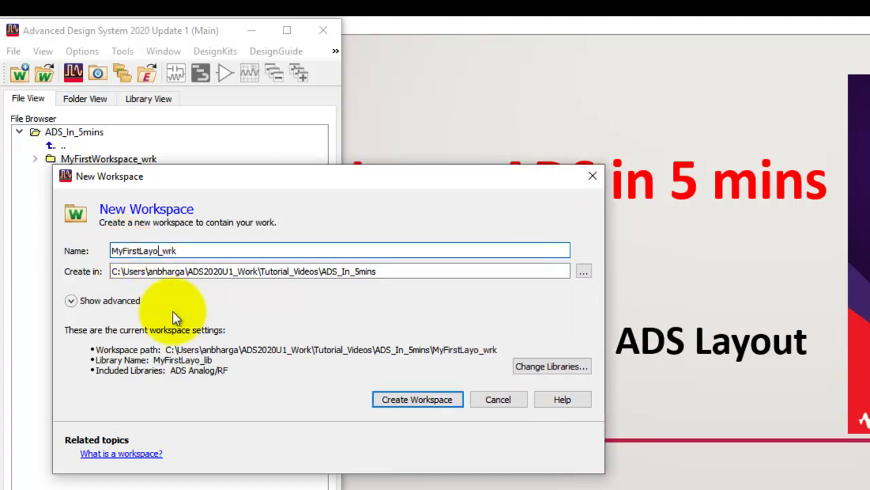
text(ut)
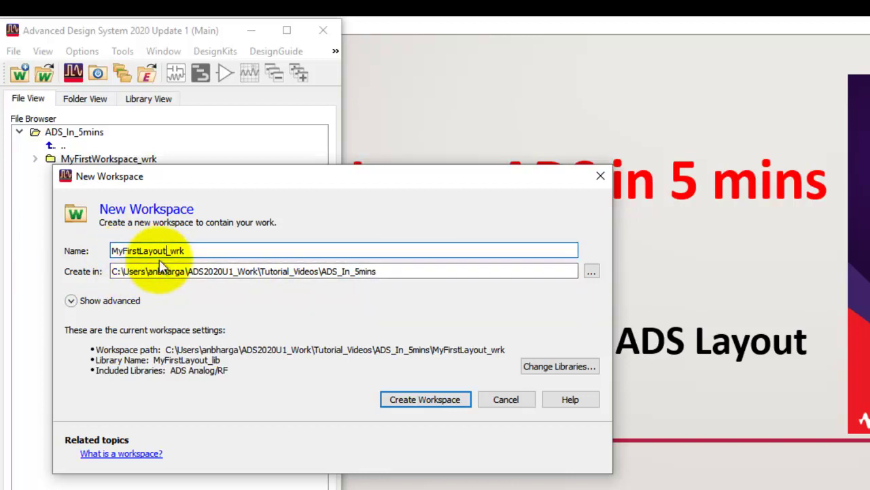
click(70, 301)
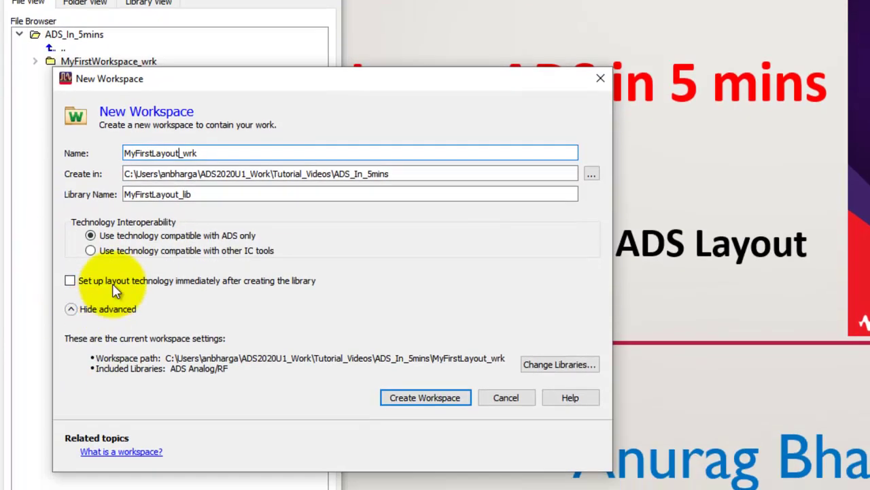
click(107, 289)
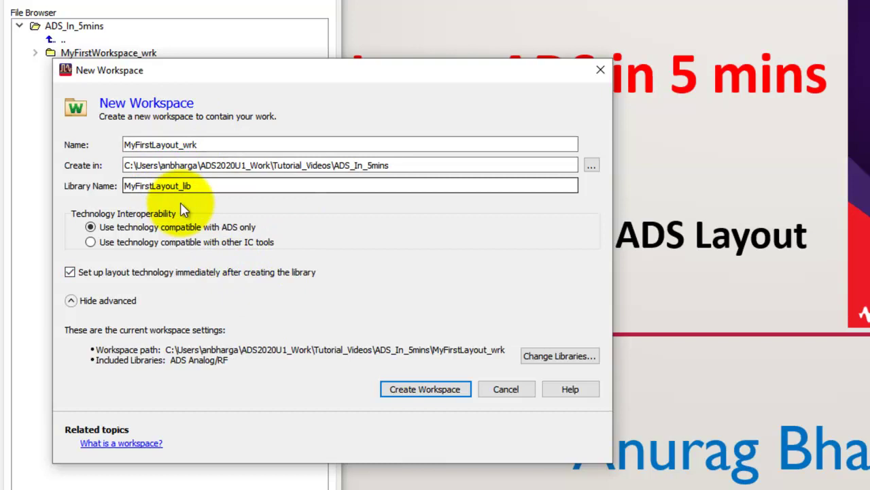
Create the workspace and choose Standard ADS Layers at 0.0001 millimeter layout resolution.
click(412, 394)
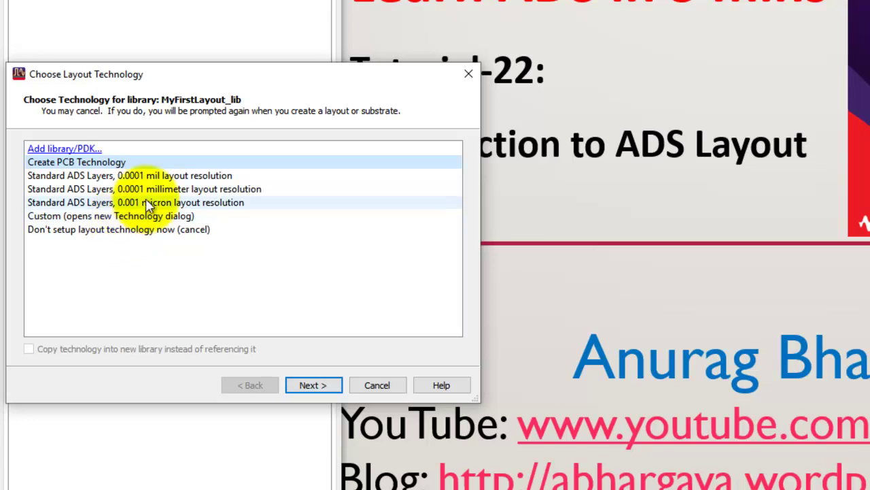
click(166, 179)
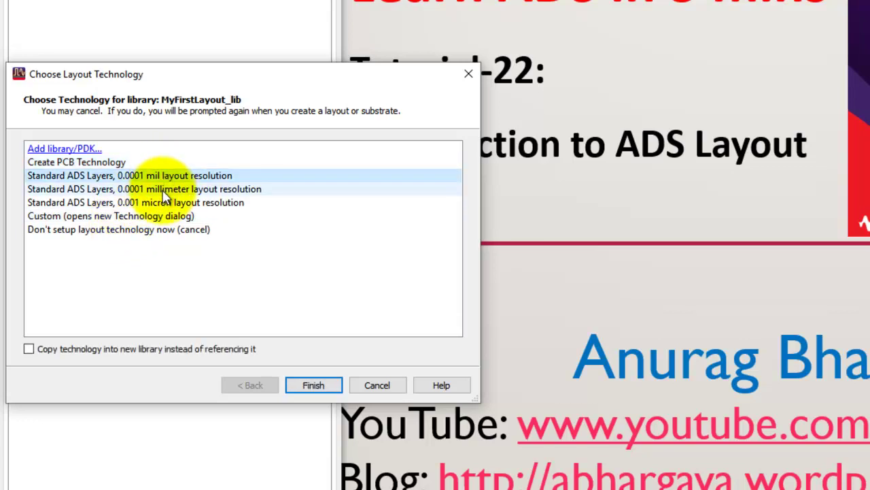
click(166, 190)
click(164, 202)
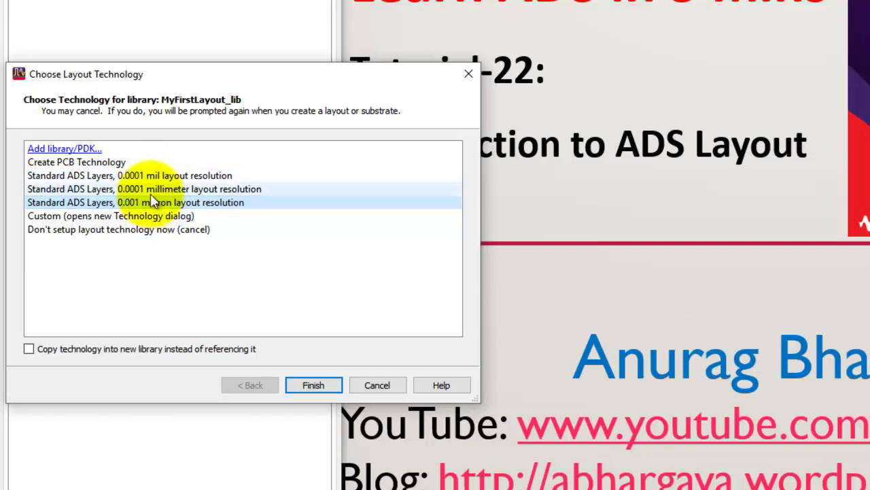
click(117, 163)
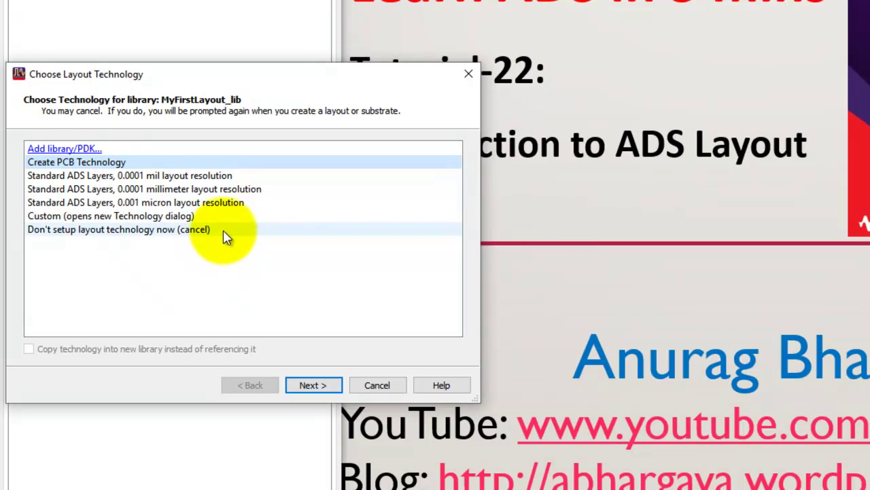
click(215, 191)
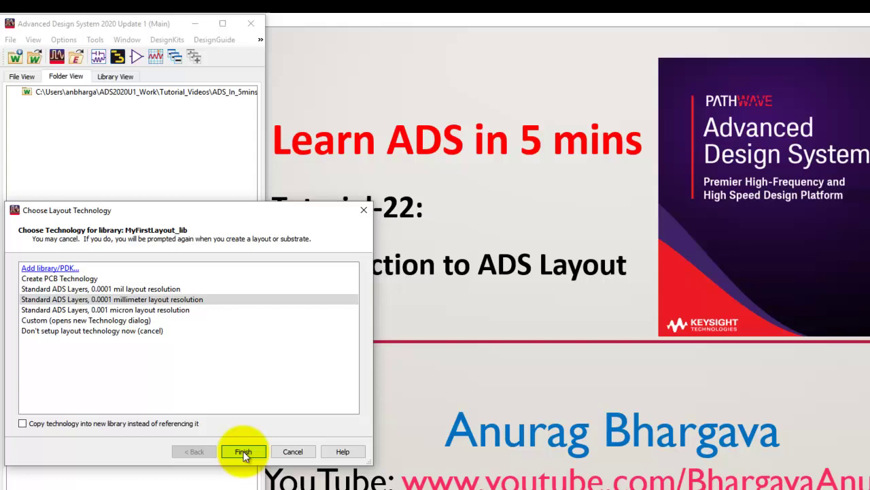
Apply the millimeter layer technology to the library and start a new layout in MyFirstLayout_lib.
click(265, 429)
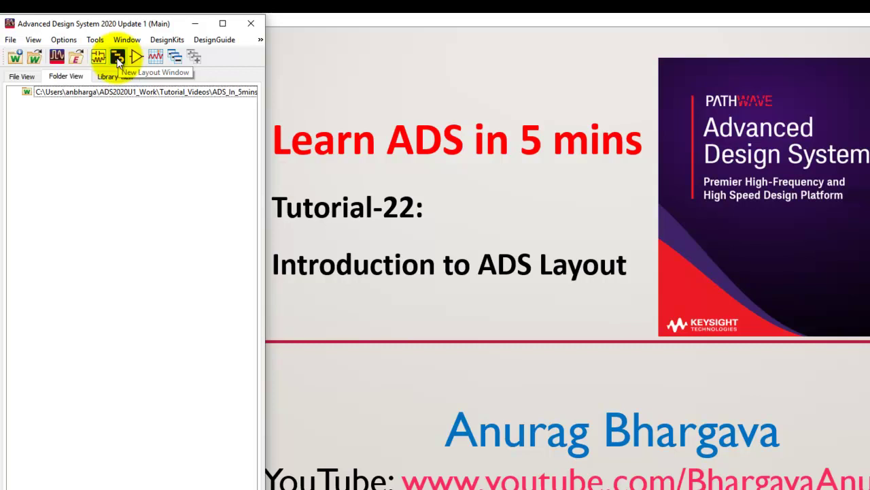
click(10, 40)
mouse_move(21, 54)
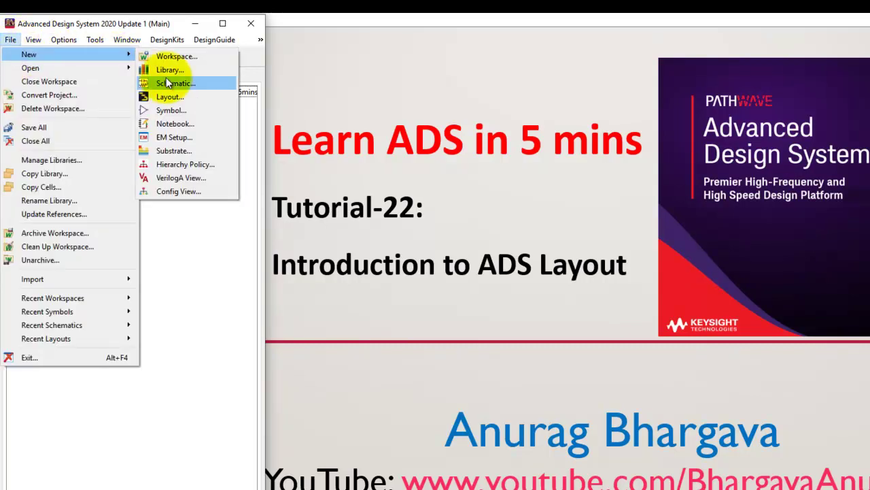
click(164, 97)
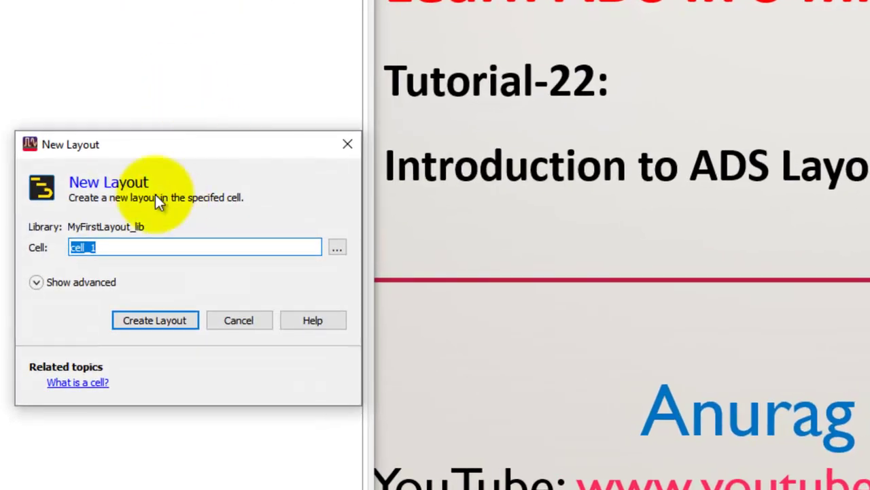
drag(171, 140, 195, 36)
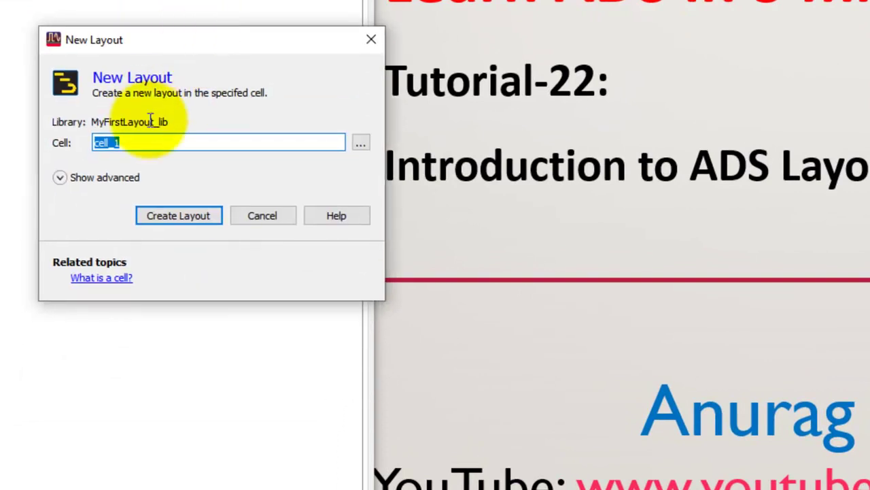
Keep cell_1 as the cell name and show the layout view and Net-based connectivity settings.
click(121, 143)
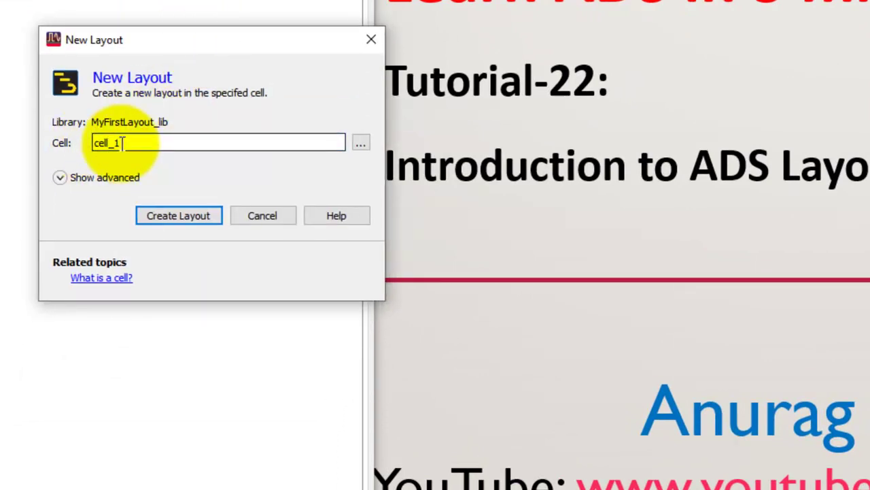
double_click(121, 143)
click(130, 143)
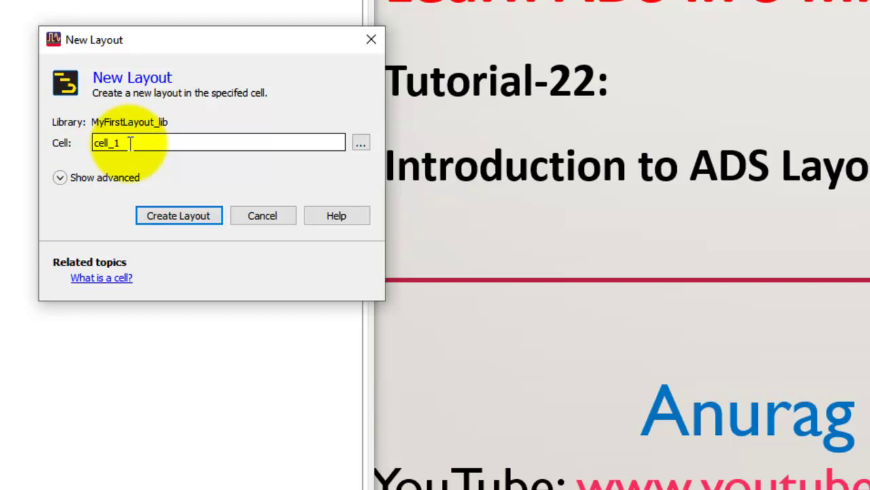
click(61, 178)
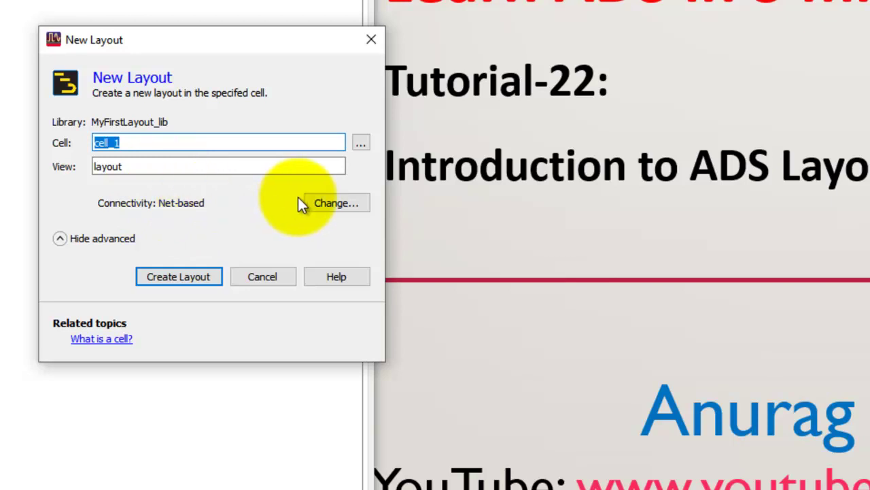
click(325, 205)
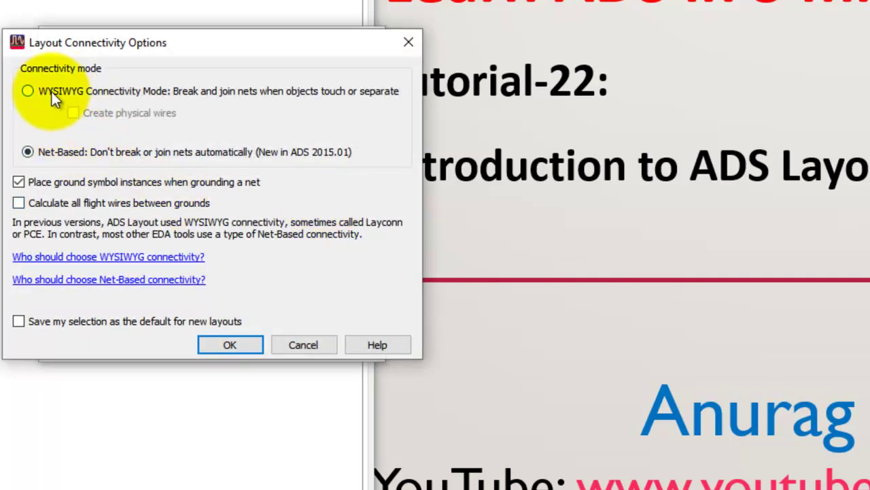
click(51, 92)
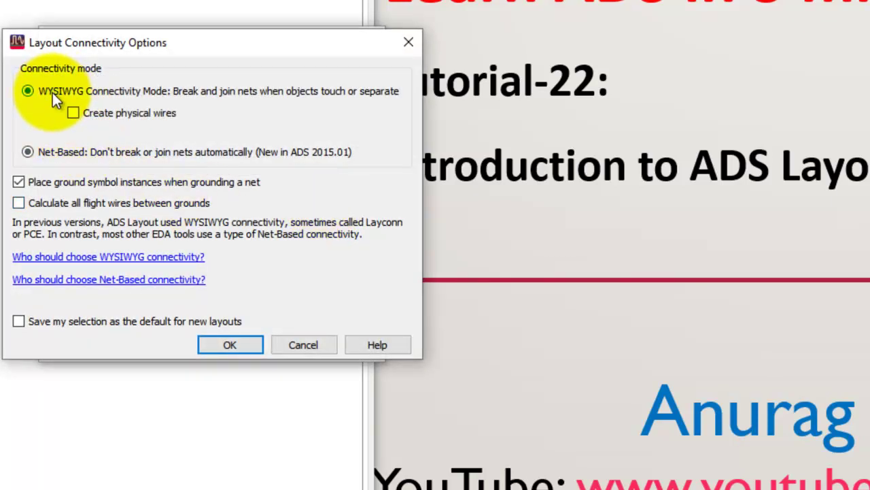
click(53, 153)
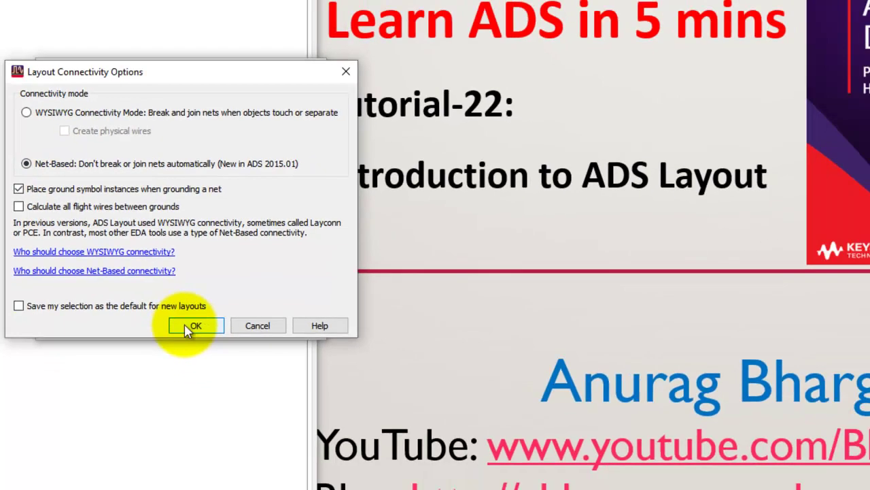
click(208, 347)
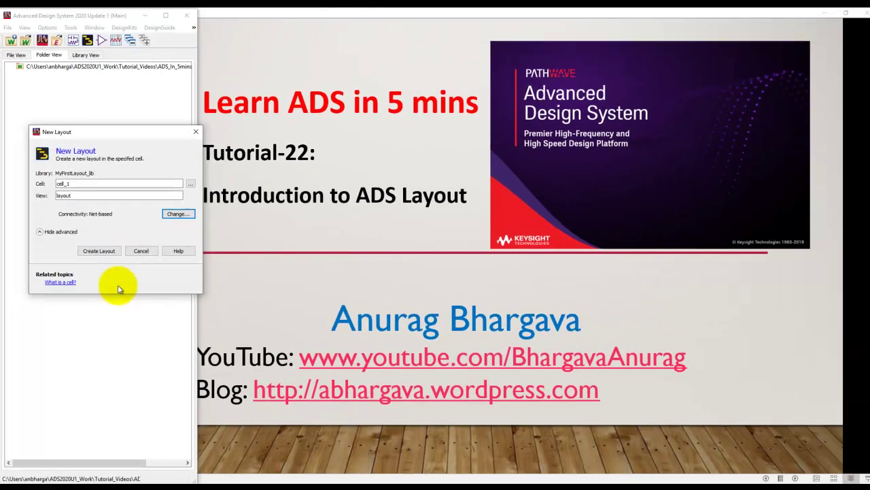
Create layout cell_1, opening an empty millimeter-grid layout canvas.
click(99, 251)
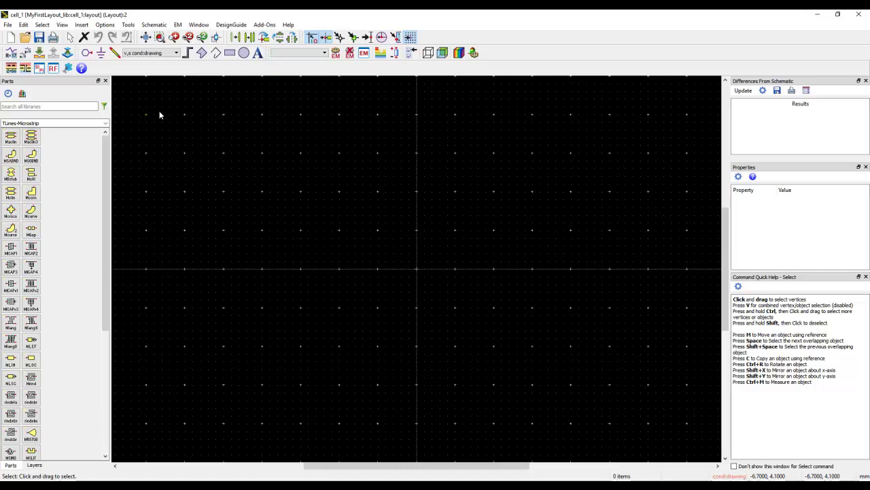
click(104, 26)
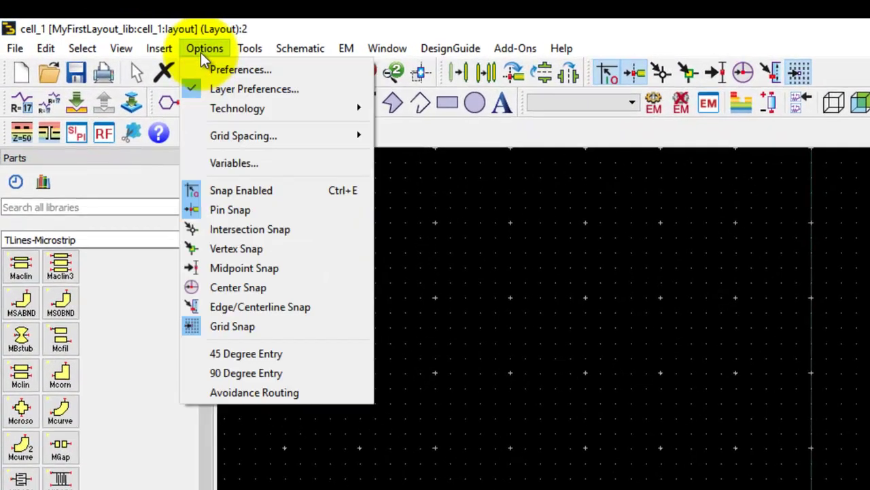
click(210, 69)
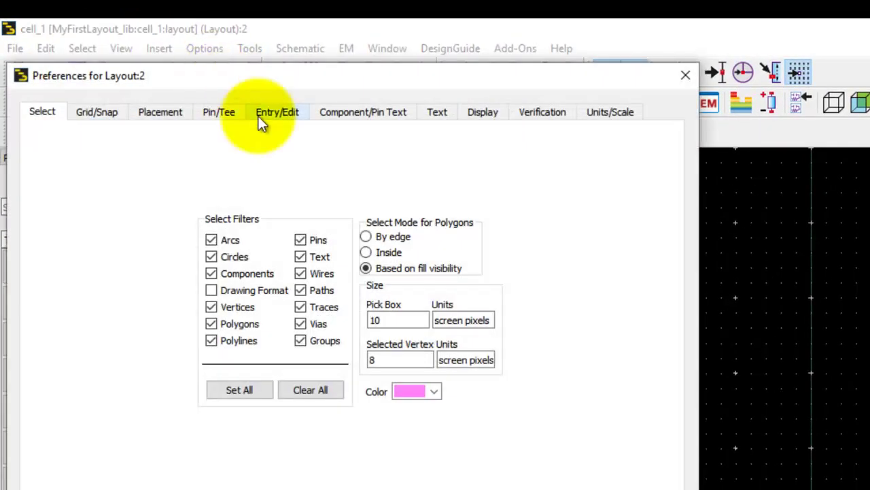
click(97, 112)
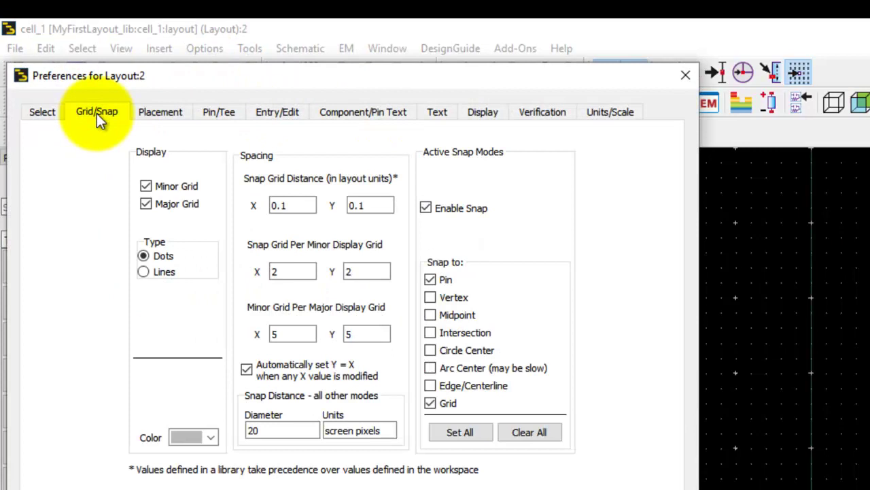
click(158, 113)
click(220, 111)
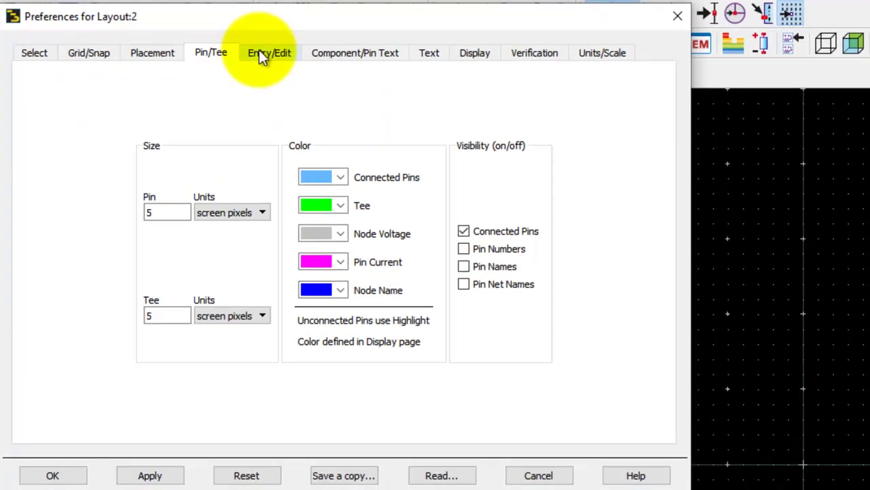
click(262, 75)
click(346, 75)
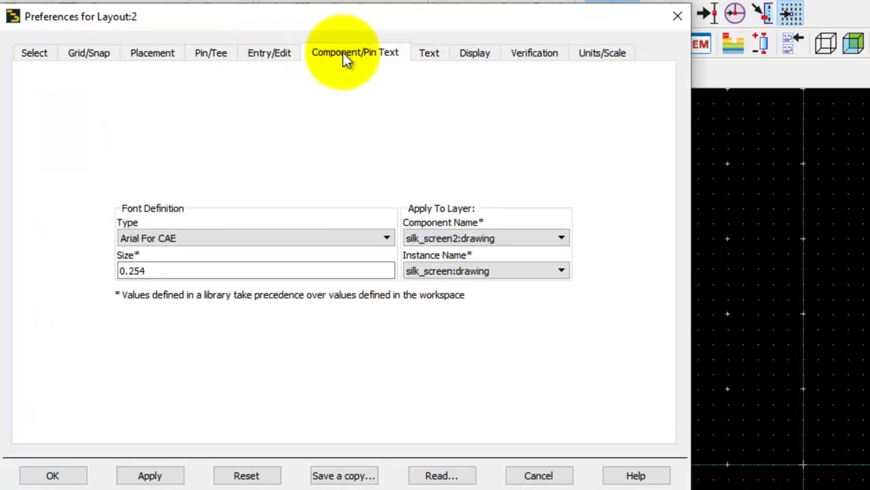
click(432, 61)
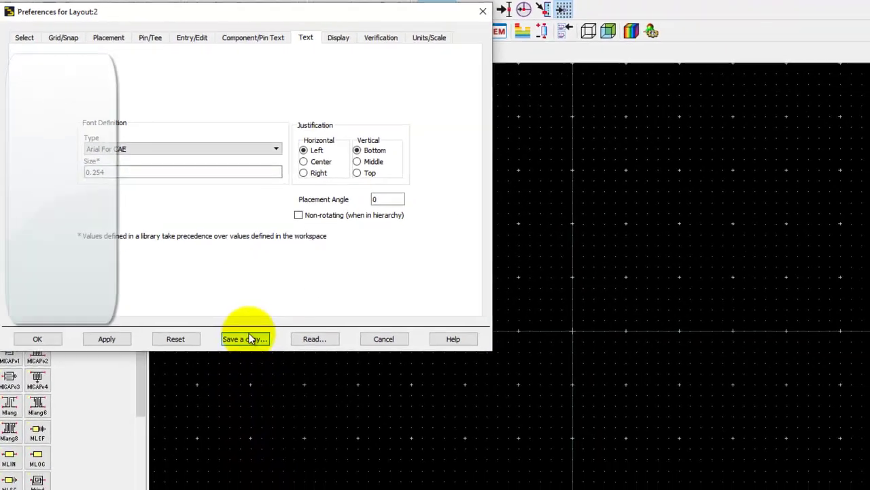
click(321, 432)
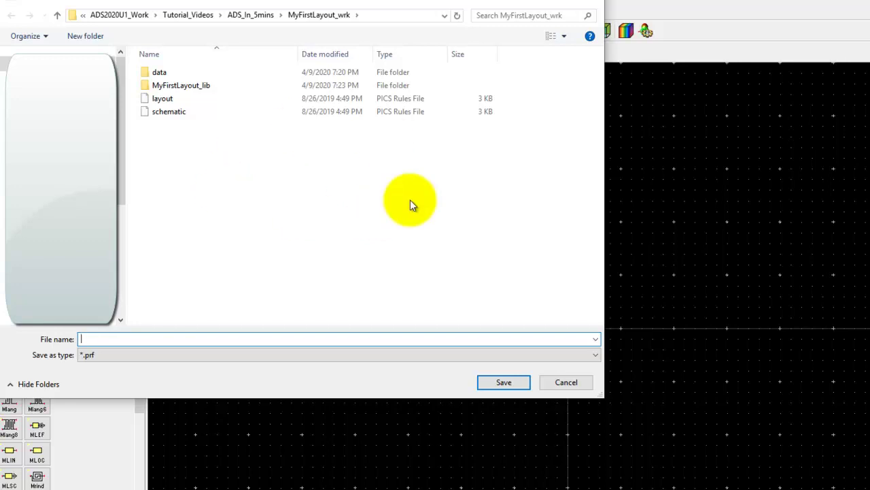
click(488, 384)
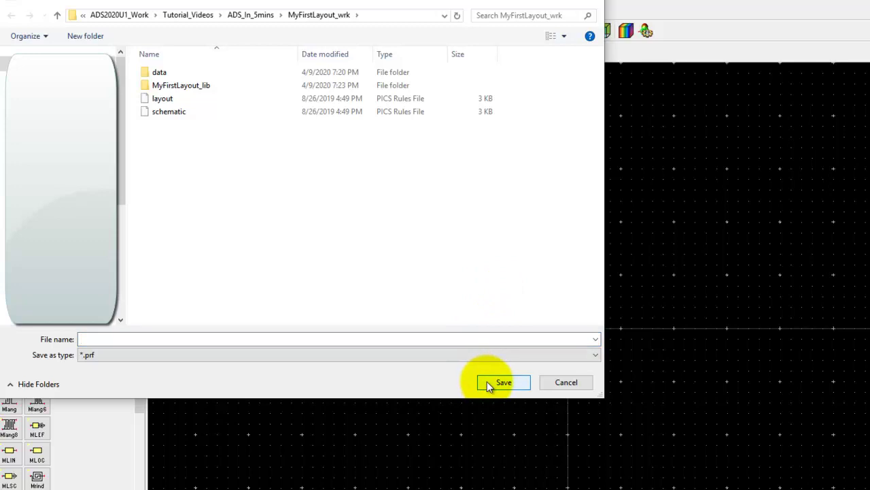
click(569, 385)
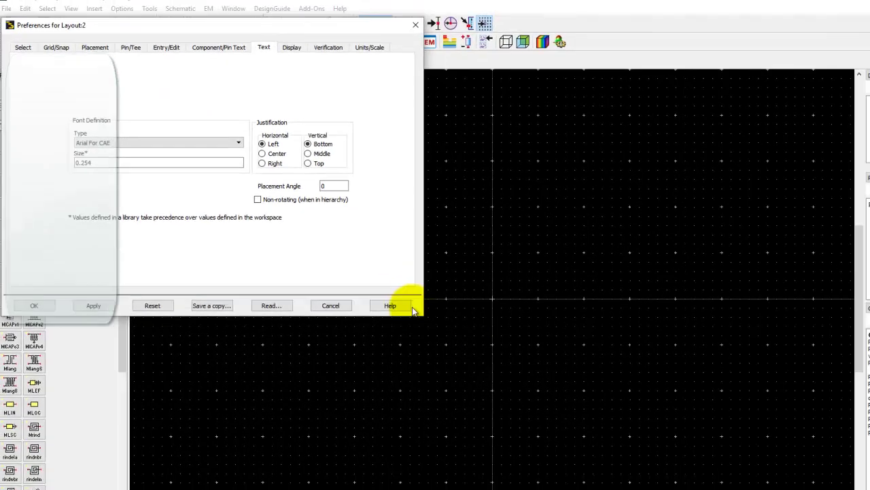
click(331, 305)
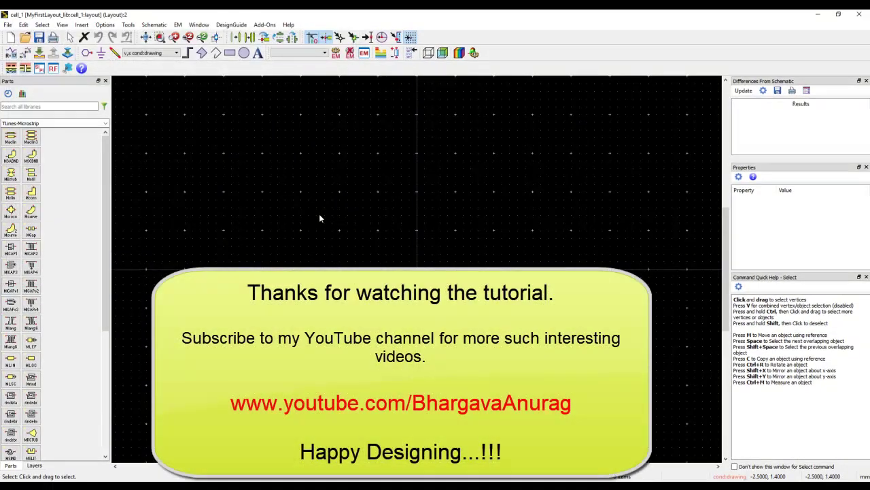